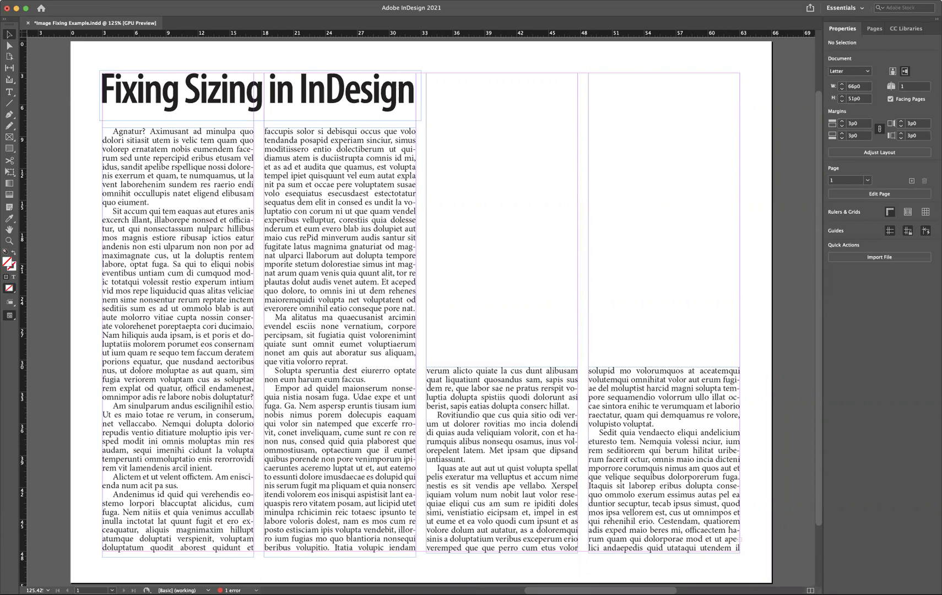
Place GridExample2.jpg via File > Place so the loaded image cursor is ready.
{"action": "left_click", "coordinate": [69, 0]}
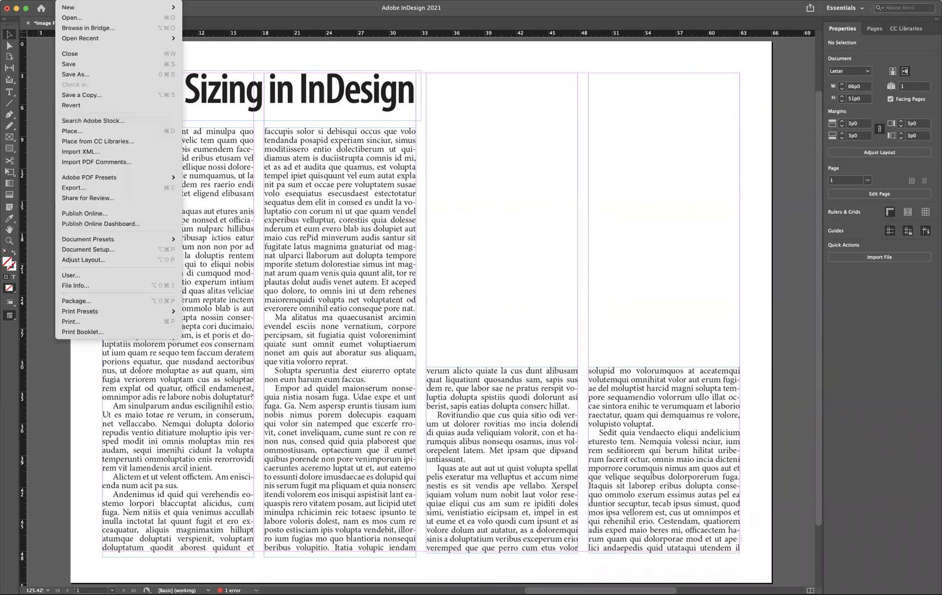
{"action": "left_click", "coordinate": [71, 131]}
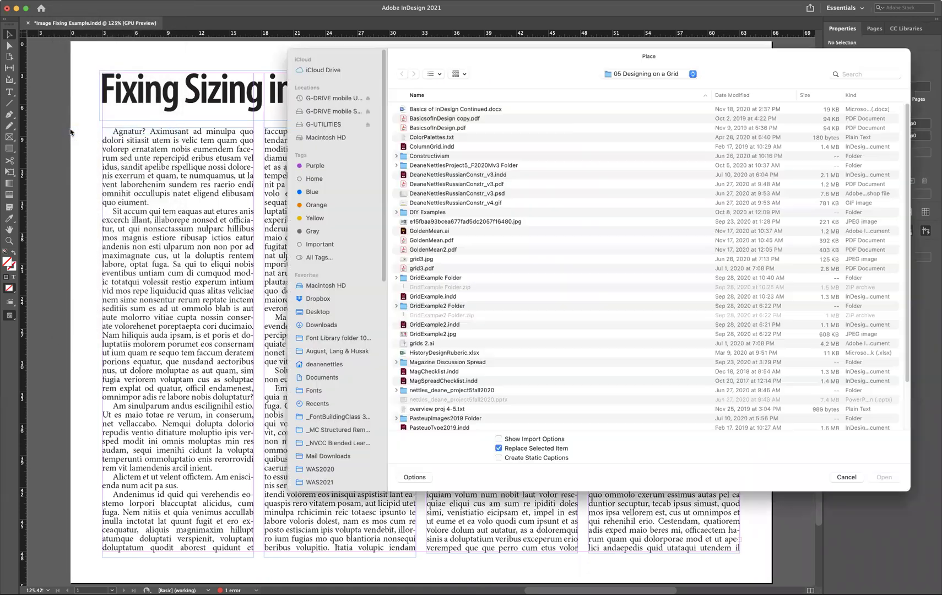
{"action": "left_click", "coordinate": [423, 334]}
{"action": "left_click", "coordinate": [885, 477]}
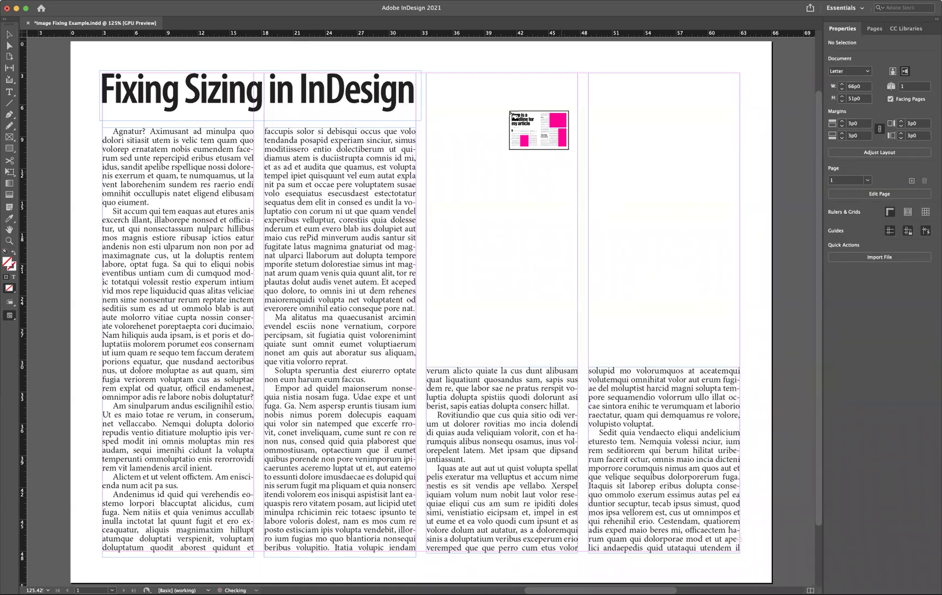
Drag the image frame from column three's top across columns three and four, at 29p6 by 19p6.
{"action": "left_click_drag", "start_coordinate": [428, 73], "coordinate": [735, 313]}
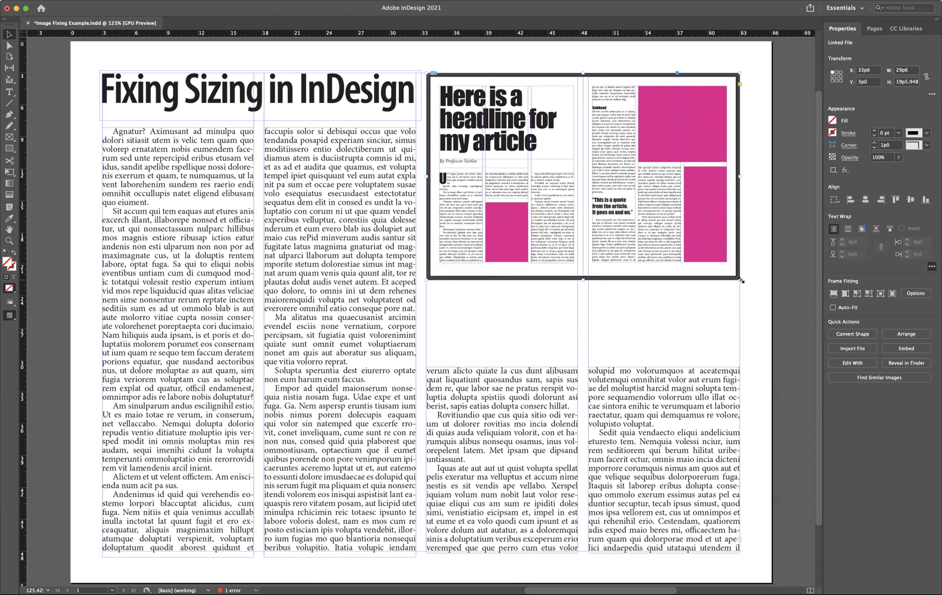
{"action": "mouse_move", "coordinate": [740, 281]}
{"action": "left_mouse_down"}
{"action": "mouse_move", "coordinate": [726, 257]}
{"action": "mouse_move", "coordinate": [705, 254]}
{"action": "mouse_move", "coordinate": [716, 284]}
{"action": "mouse_move", "coordinate": [740, 302]}
{"action": "mouse_move", "coordinate": [739, 279]}
{"action": "left_mouse_up"}
Resize the image with its frame from the bottom-right handle to W 29p6 by H 19p6.
{"action": "left_click_drag", "start_coordinate": [740, 281], "coordinate": [717, 280]}
{"action": "left_click_drag", "start_coordinate": [717, 280], "coordinate": [718, 280]}
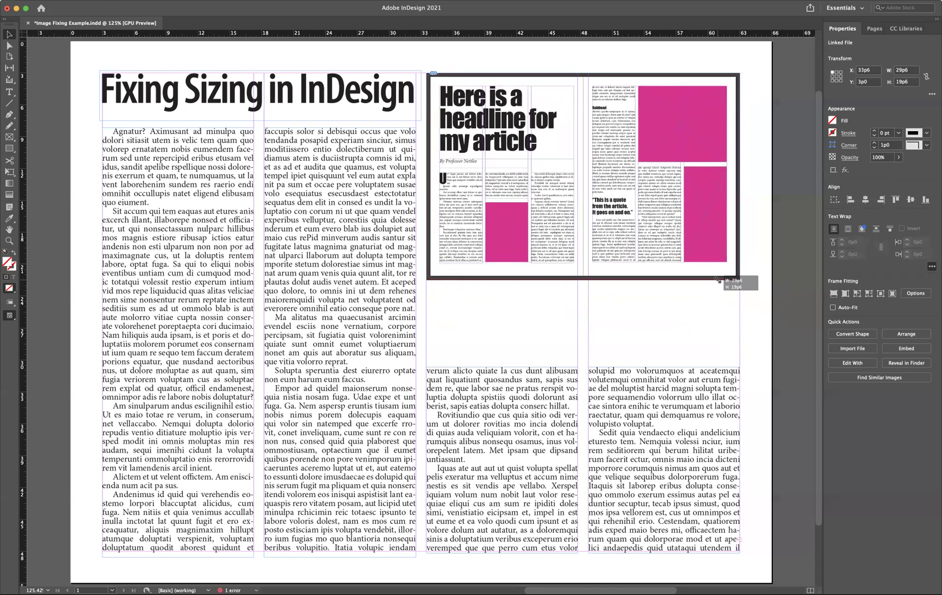
{"action": "left_click_drag", "start_coordinate": [718, 279], "coordinate": [725, 282]}
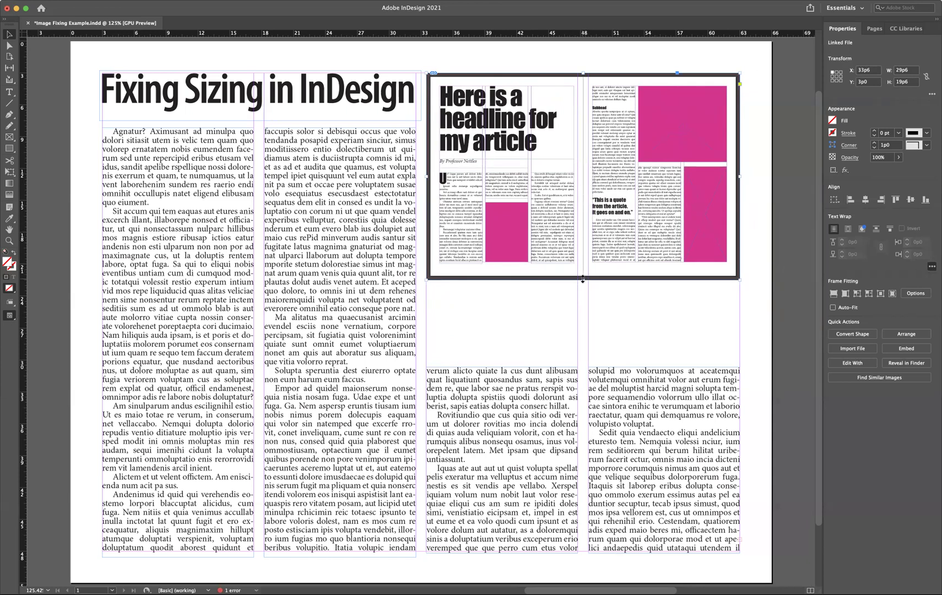
Drag the image's bottom-centre handle down to distort it taller, then deselect.
{"action": "left_click_drag", "start_coordinate": [583, 279], "coordinate": [577, 360]}
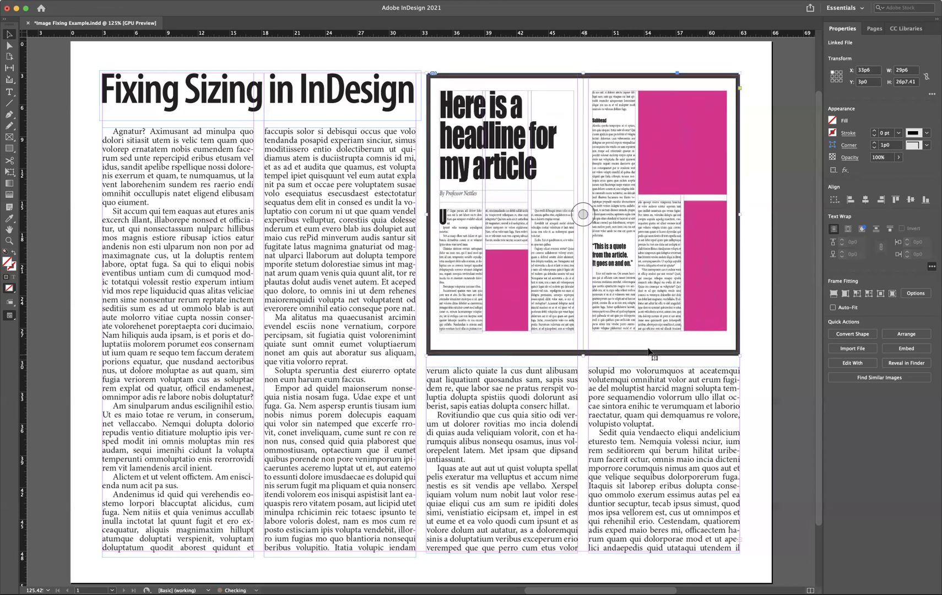
{"action": "left_click", "coordinate": [752, 286]}
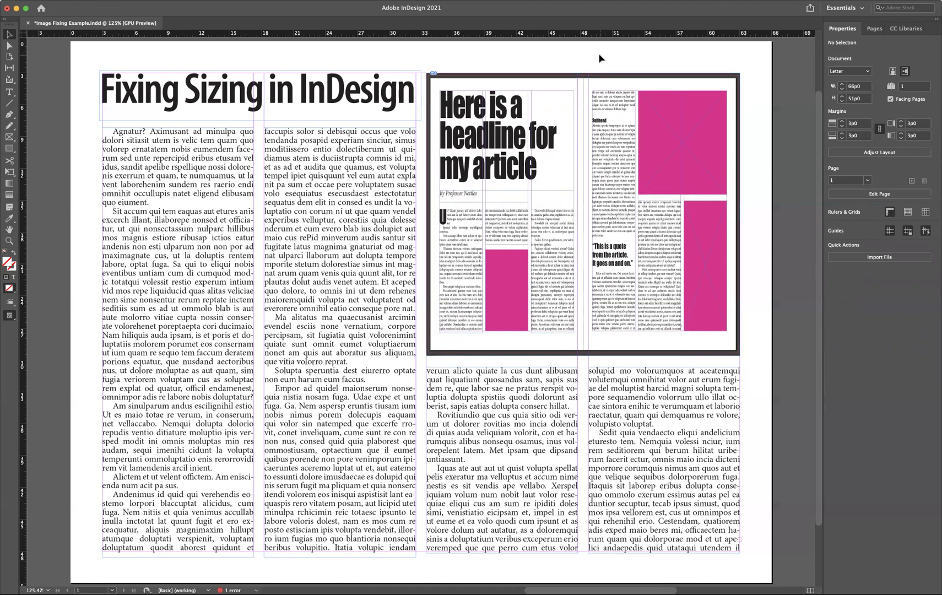
Reset the spread image's vertical scale to 100% in the Properties panel's Transform settings.
{"action": "scroll", "coordinate": [630, 117], "scroll_direction": "down", "scroll_amount": 1}
{"action": "scroll", "coordinate": [630, 117], "scroll_direction": "left", "scroll_amount": 1}
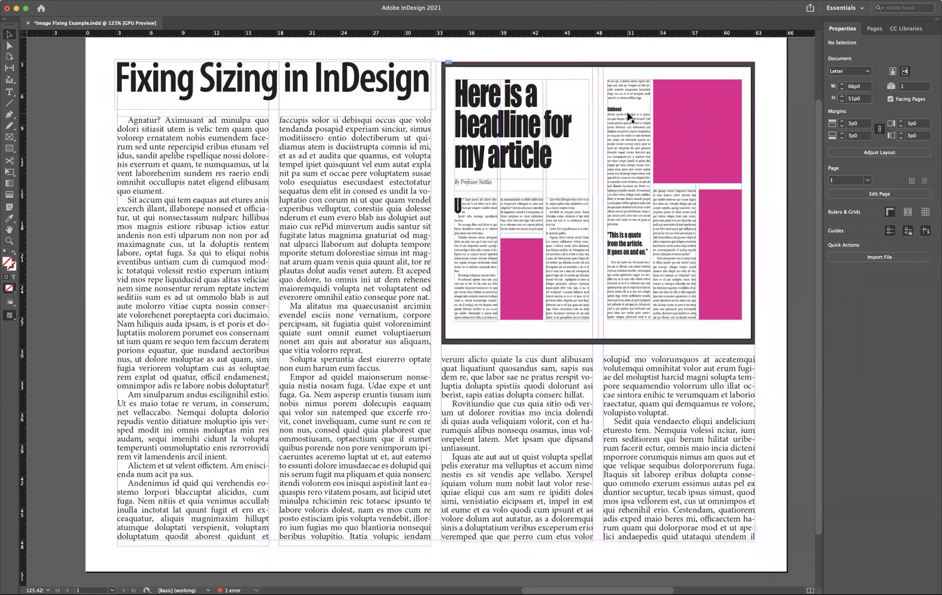
{"action": "scroll", "coordinate": [627, 144], "scroll_direction": "left", "scroll_amount": 1}
{"action": "left_click", "coordinate": [625, 142]}
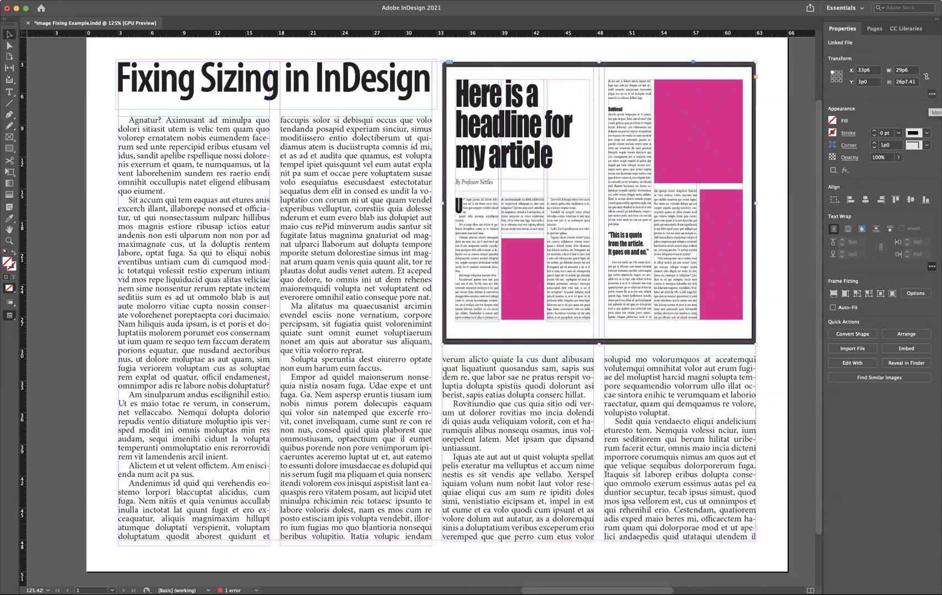
{"action": "left_click", "coordinate": [931, 95]}
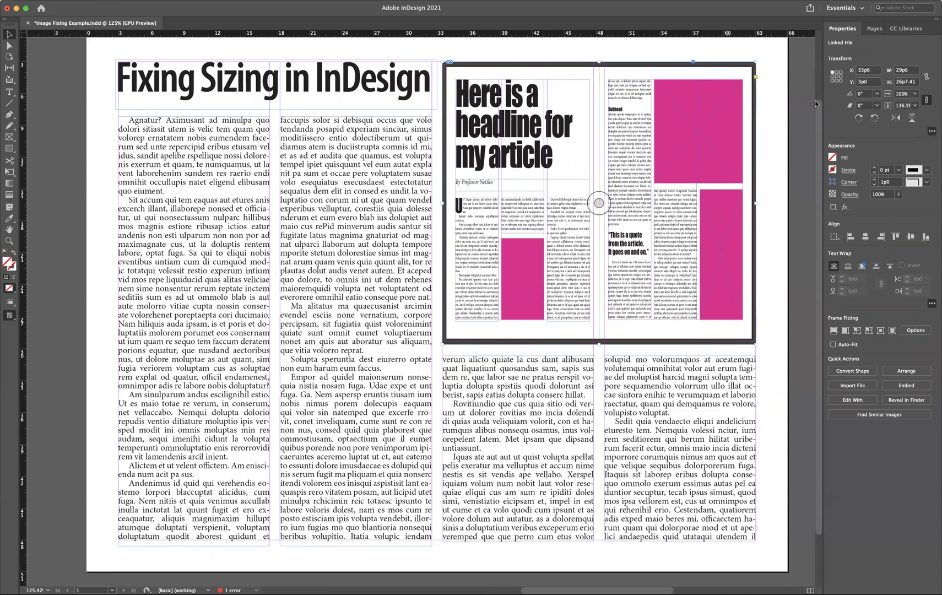
{"action": "left_click", "coordinate": [899, 97]}
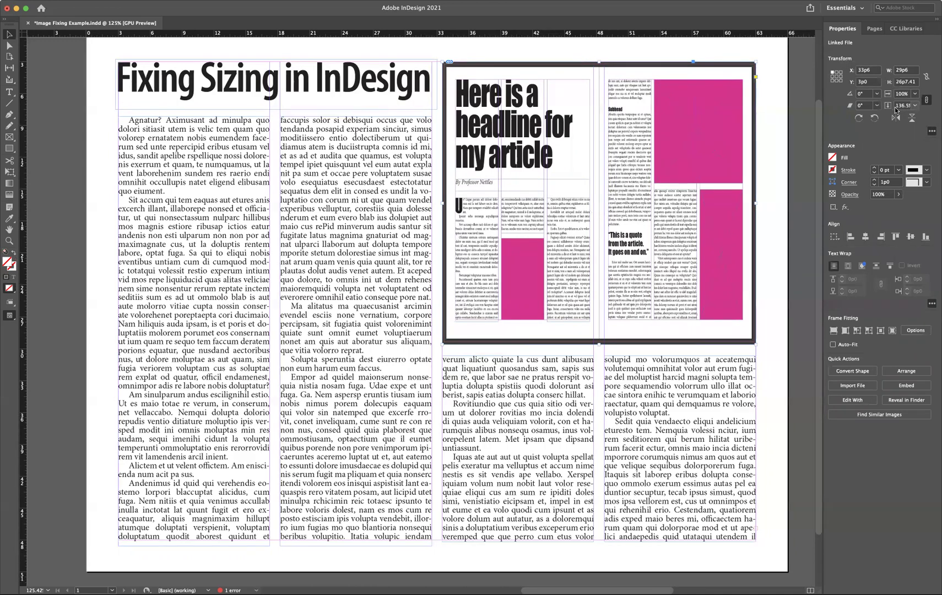
{"action": "left_click", "coordinate": [915, 106]}
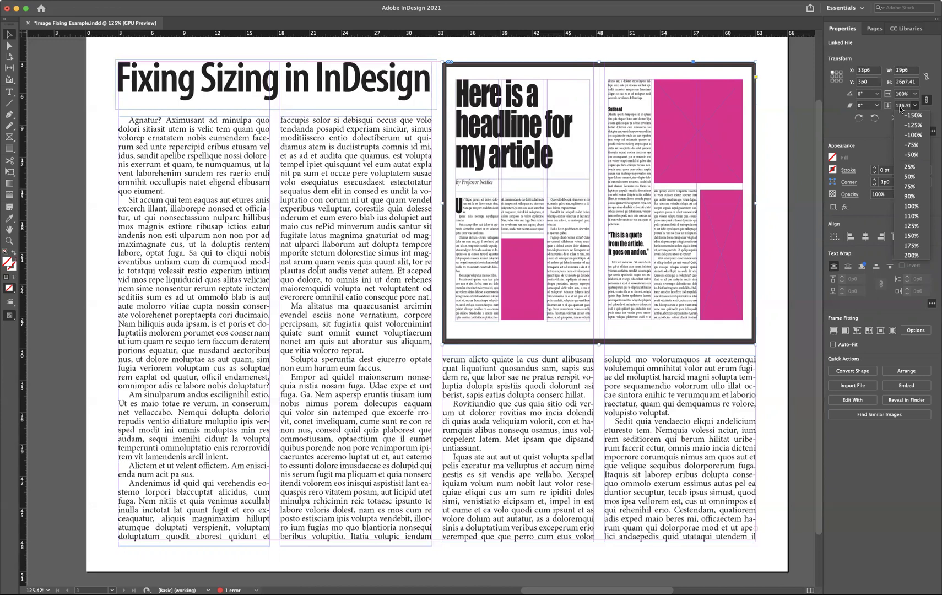
{"action": "left_click", "coordinate": [911, 206]}
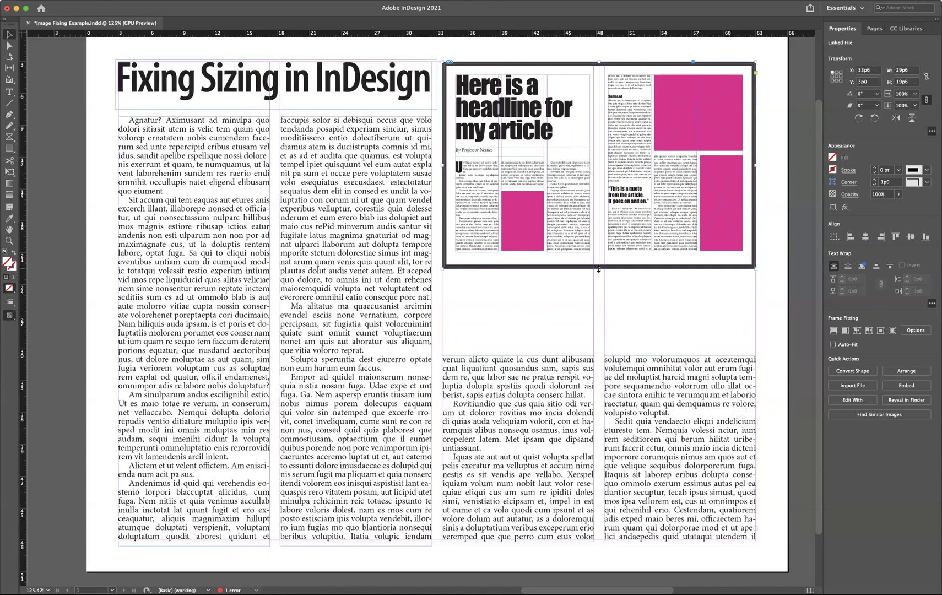
{"action": "left_click_drag", "start_coordinate": [599, 269], "coordinate": [594, 186]}
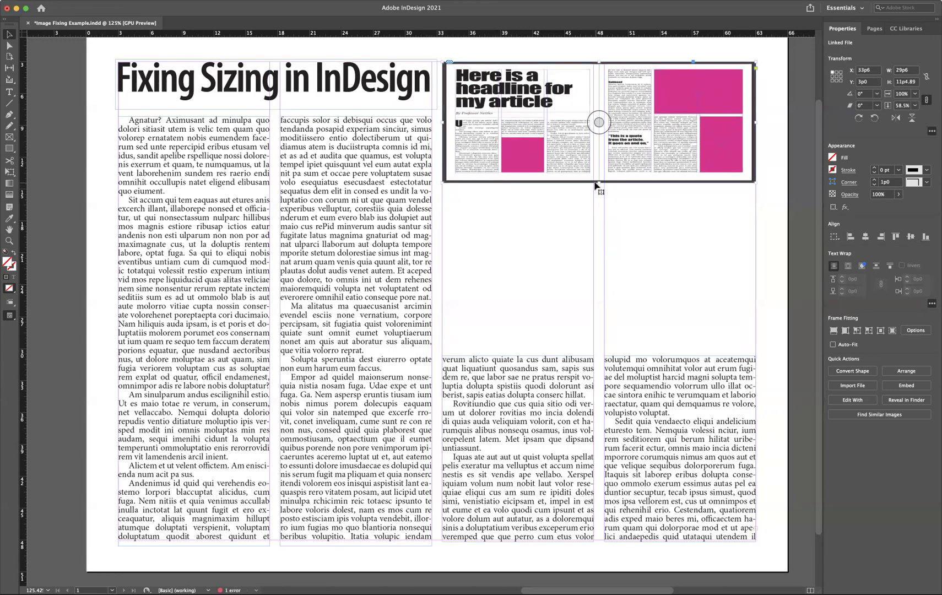
{"action": "left_click", "coordinate": [915, 106]}
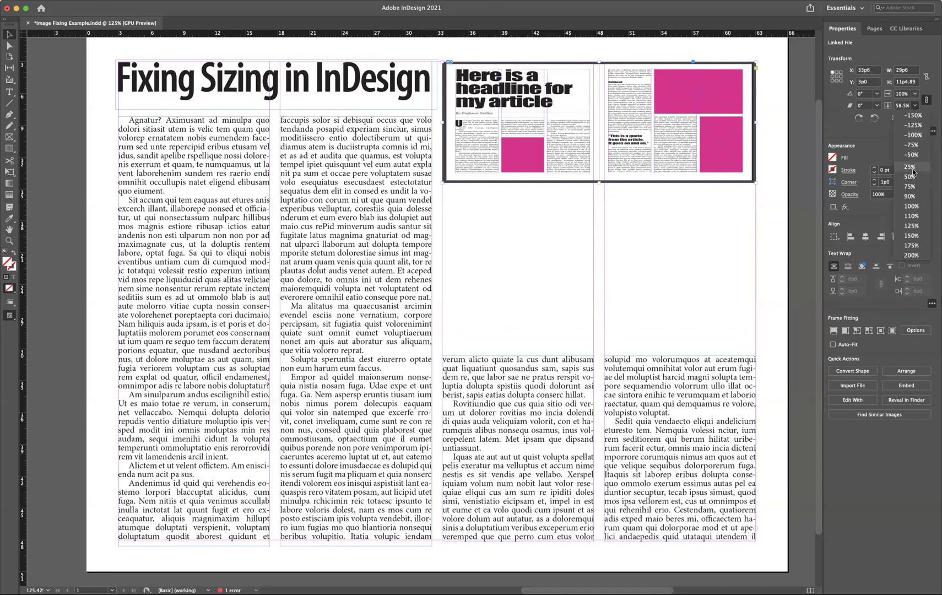
{"action": "left_click", "coordinate": [912, 207]}
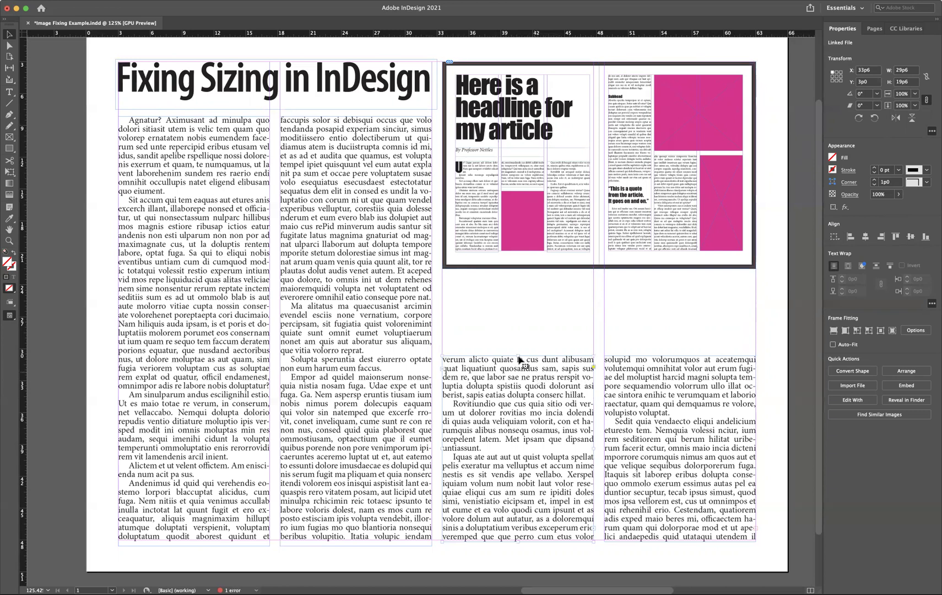
Drag the third- and fourth-column text frame tops up to 23p10.8, just beneath the image.
{"action": "left_click", "coordinate": [517, 359]}
{"action": "left_click", "coordinate": [516, 357]}
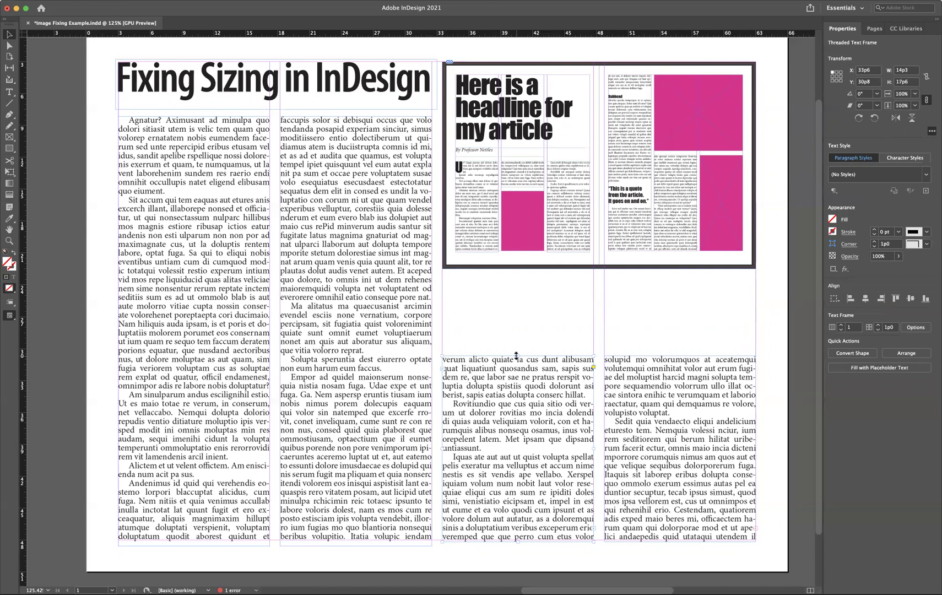
{"action": "left_click_drag", "start_coordinate": [516, 356], "coordinate": [516, 283]}
{"action": "left_click", "coordinate": [692, 377]}
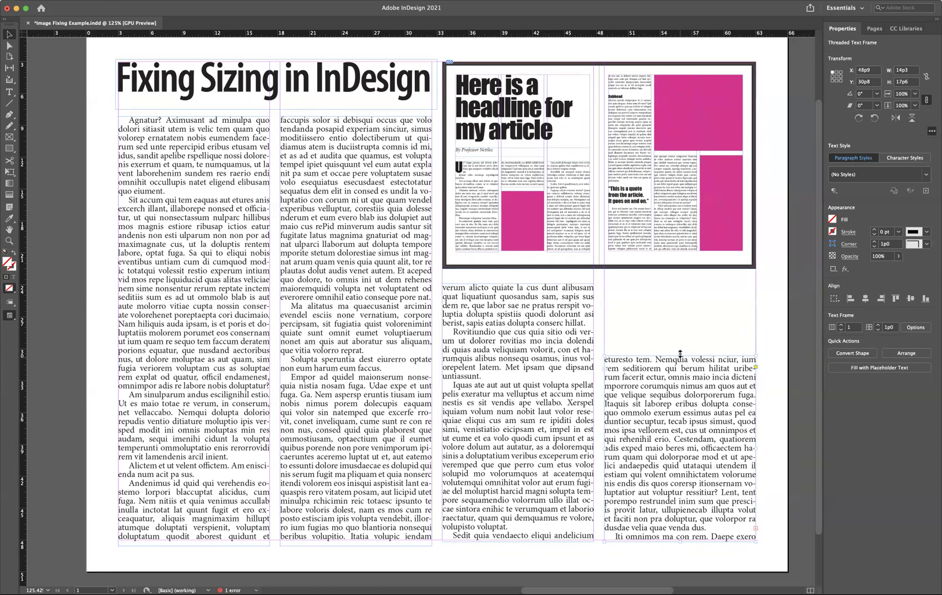
{"action": "left_click_drag", "start_coordinate": [680, 353], "coordinate": [677, 283]}
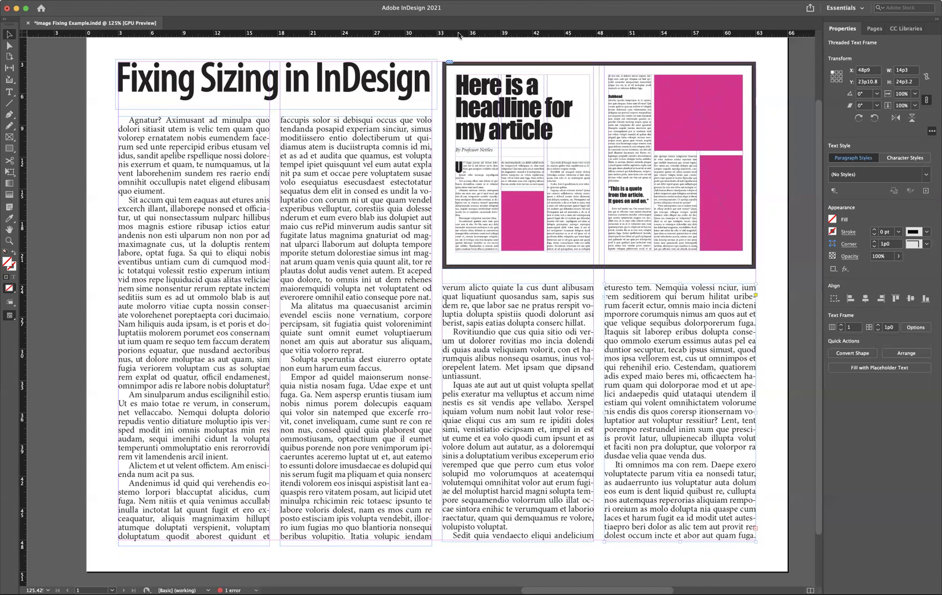
Add a horizontal ruler guide below the image and position it at Y 24p8.04.
{"action": "left_click_drag", "start_coordinate": [458, 34], "coordinate": [434, 290]}
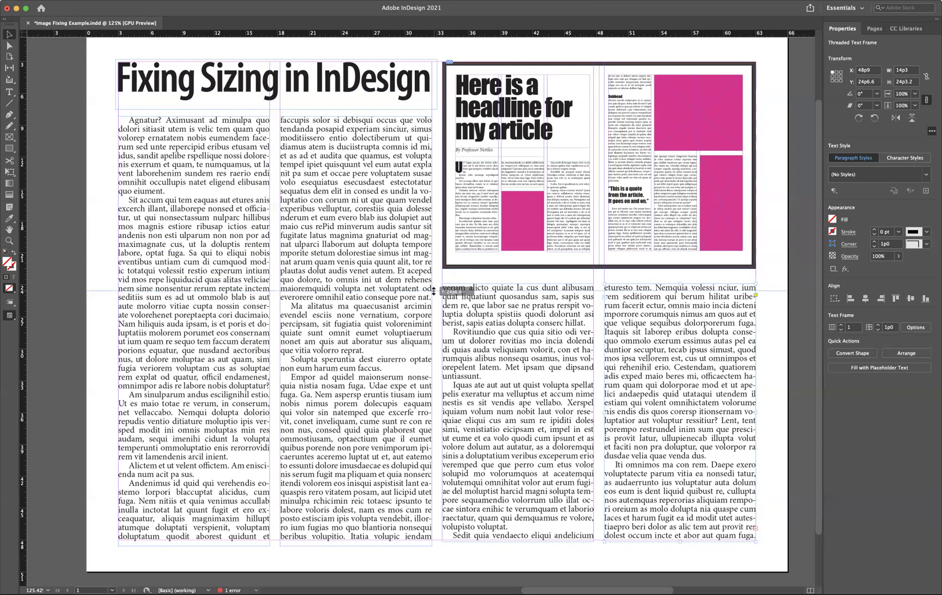
{"action": "left_click_drag", "start_coordinate": [434, 290], "coordinate": [434, 290]}
{"action": "left_click_drag", "start_coordinate": [390, 264], "coordinate": [514, 330]}
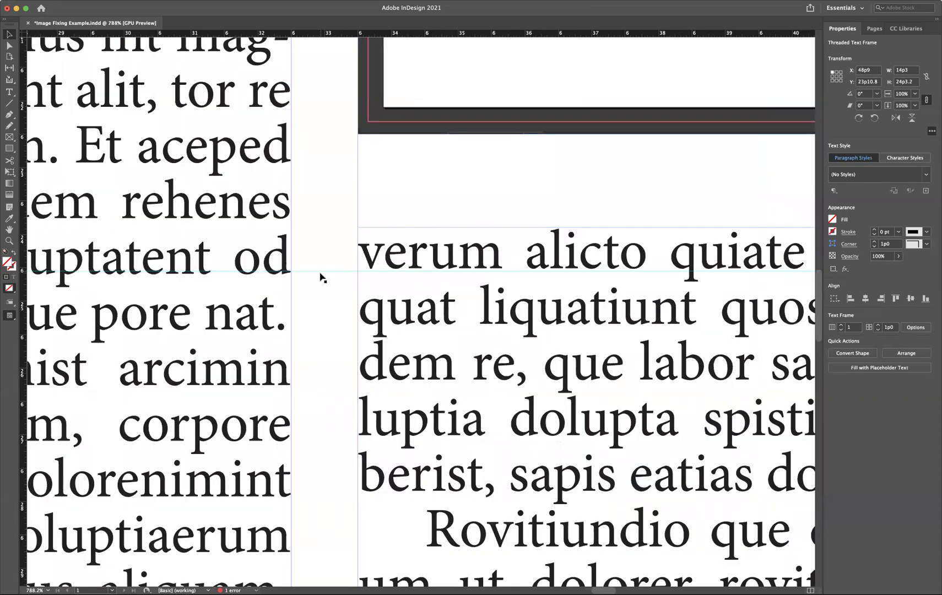
{"action": "mouse_move", "coordinate": [320, 272]}
{"action": "left_mouse_down"}
{"action": "mouse_move", "coordinate": [317, 283]}
{"action": "mouse_move", "coordinate": [324, 273]}
{"action": "left_mouse_up"}
Snap both right-column text frames' tops to the guide, then zoom out to the full page.
{"action": "left_click", "coordinate": [571, 259]}
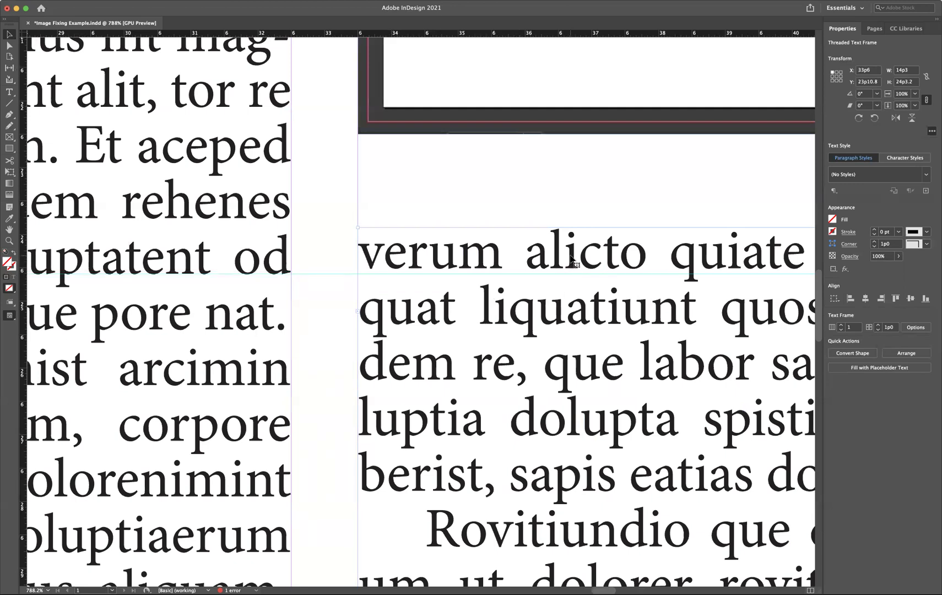
{"action": "left_click_drag", "start_coordinate": [570, 256], "coordinate": [571, 266]}
{"action": "scroll", "coordinate": [588, 274], "scroll_direction": "right", "scroll_amount": 15}
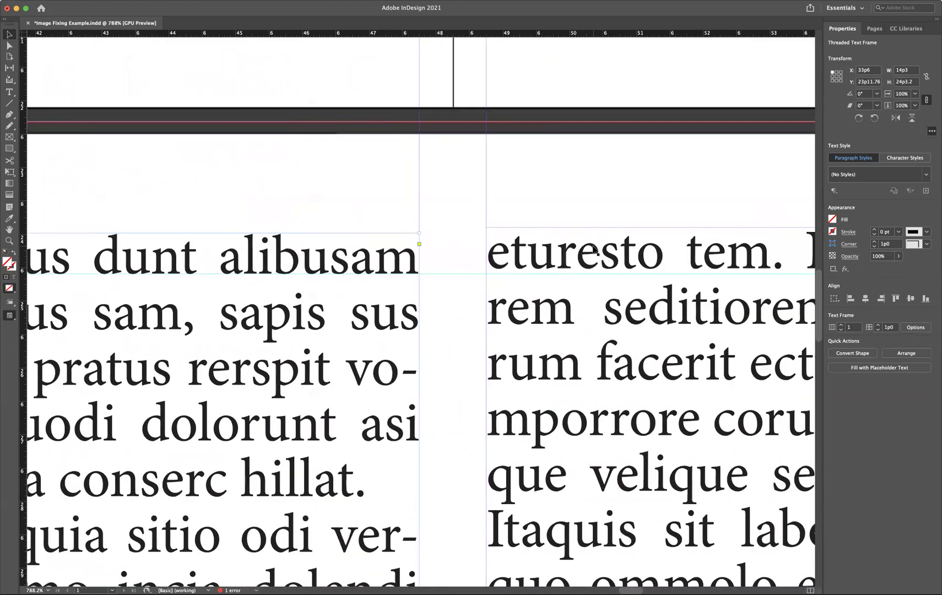
{"action": "left_click_drag", "start_coordinate": [592, 248], "coordinate": [594, 254]}
{"action": "key", "text": "super+shift+a"}
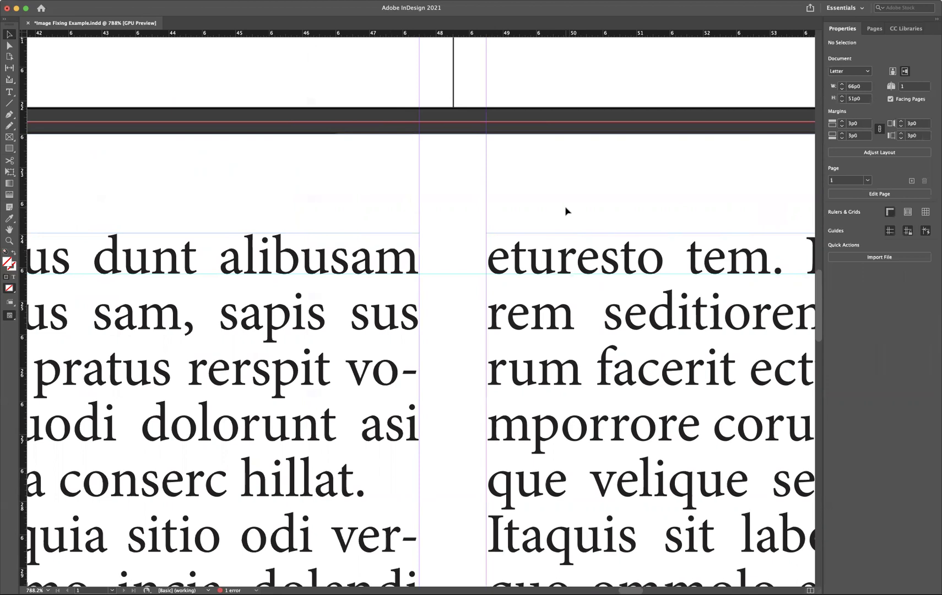
{"action": "key", "text": "super+0"}
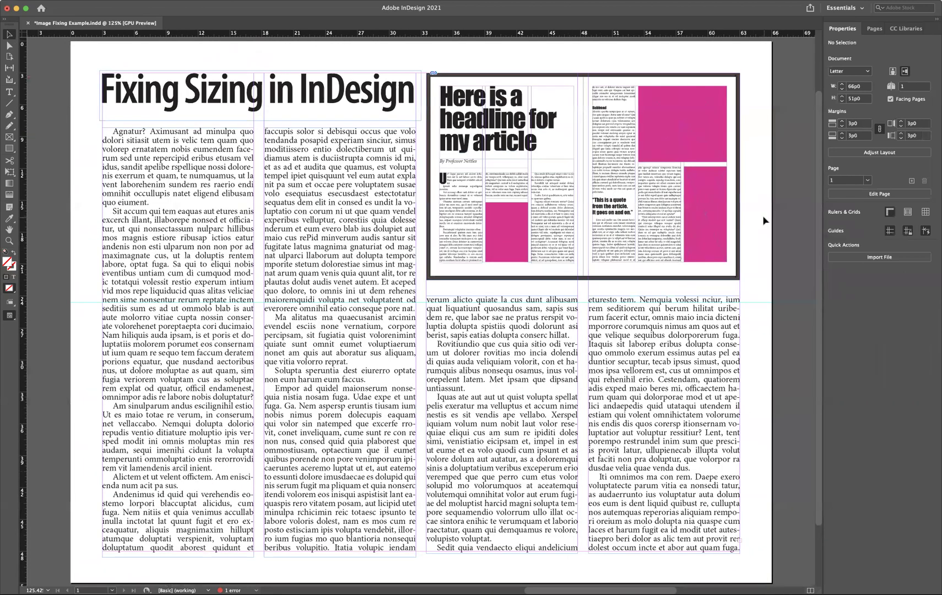